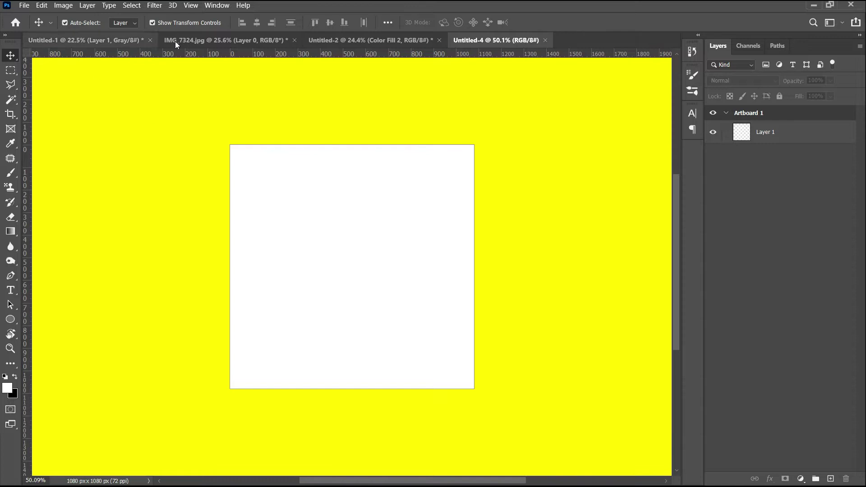
Step: Hide the rulers from the View menu, then turn them back on
click(191, 6)
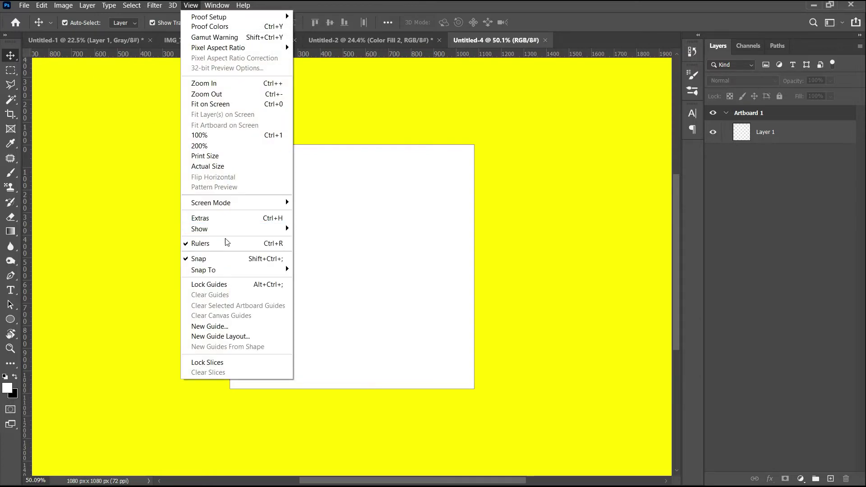
click(238, 246)
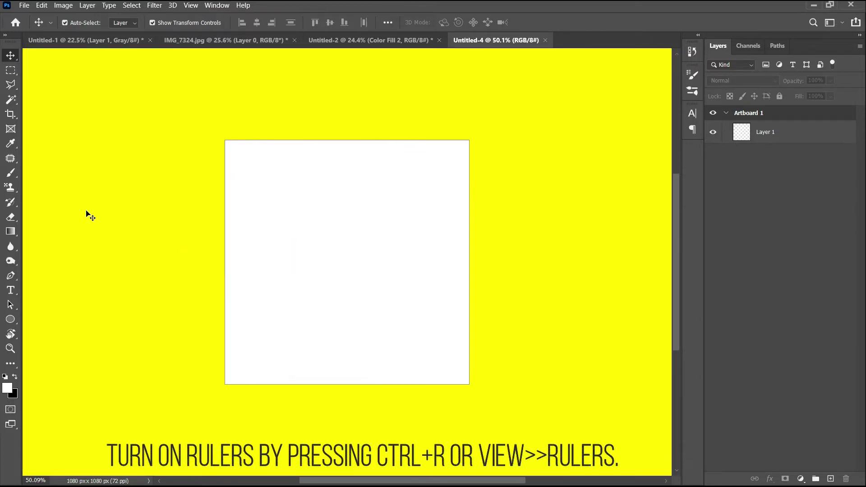
click(190, 6)
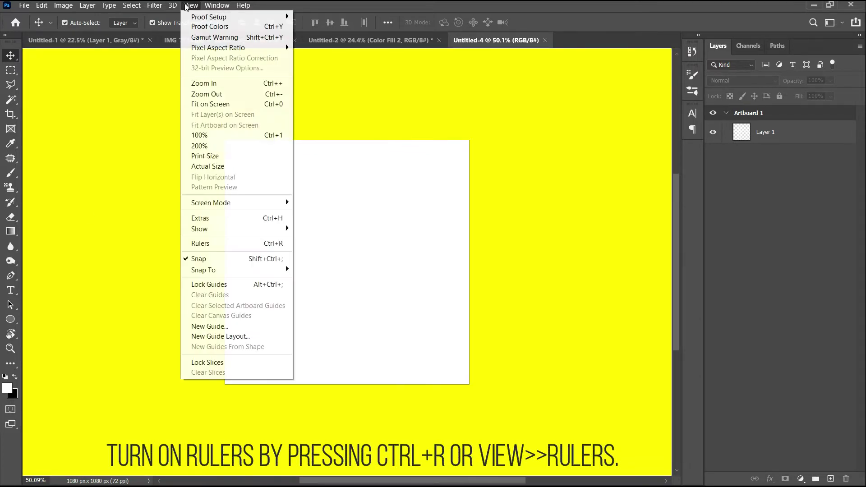
click(223, 247)
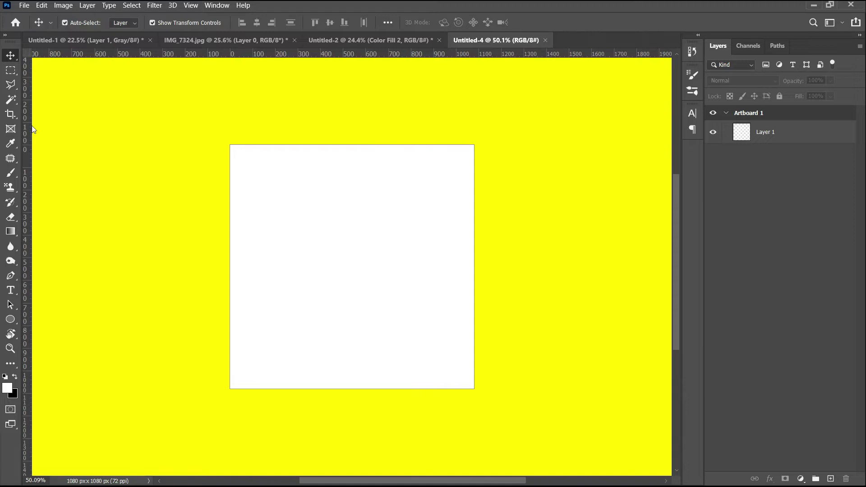
Step: Drag out a vertical guide and a horizontal guide, then drag both back off
drag(28, 126, 282, 172)
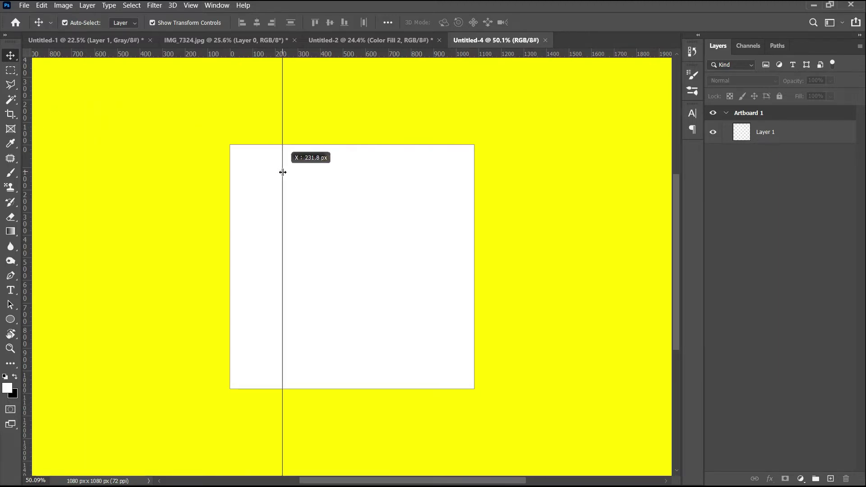
drag(170, 55, 168, 288)
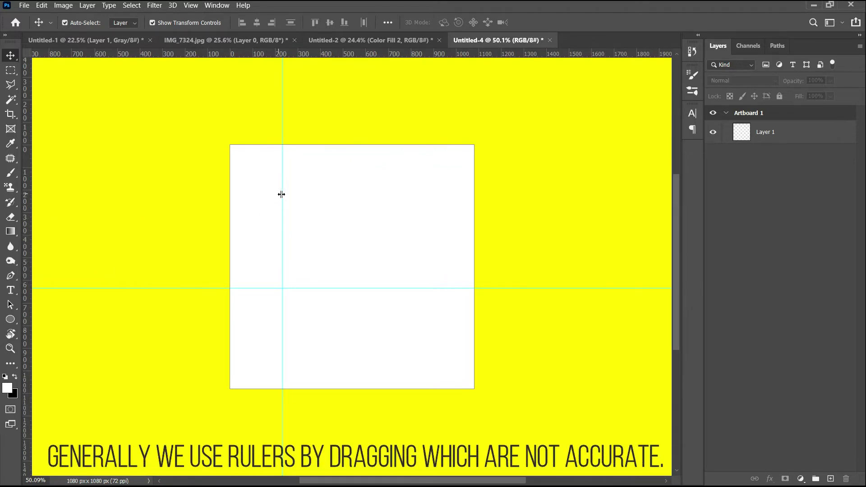
drag(282, 196, 28, 196)
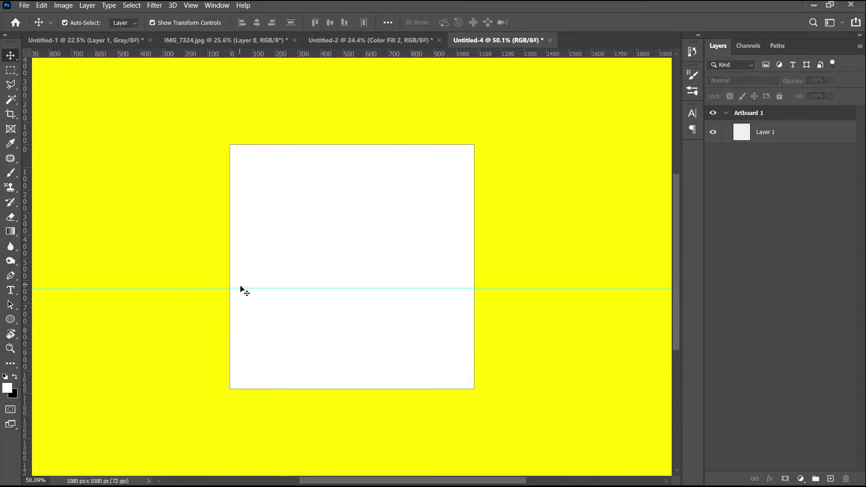
mouse_move(242, 288)
mouse_down()
mouse_move(233, 50)
mouse_move(241, 49)
mouse_up()
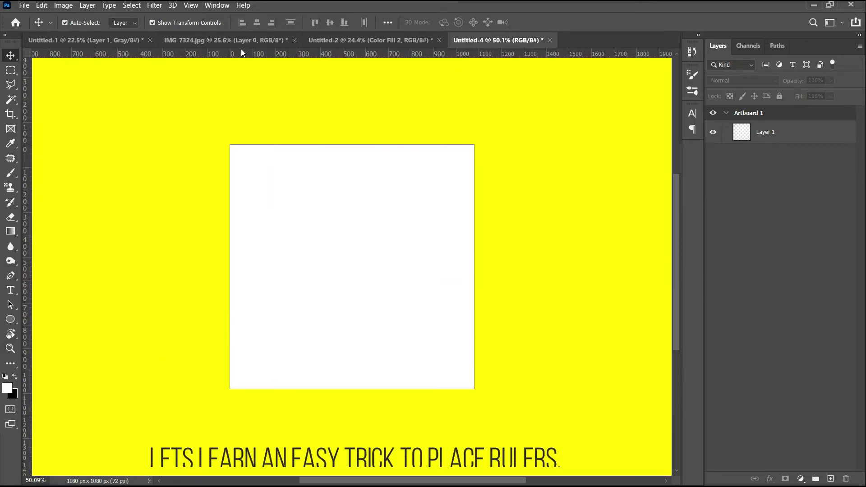
Step: Switch to the Artboard Tool, briefly returning to the Move tool with V
right_click(10, 60)
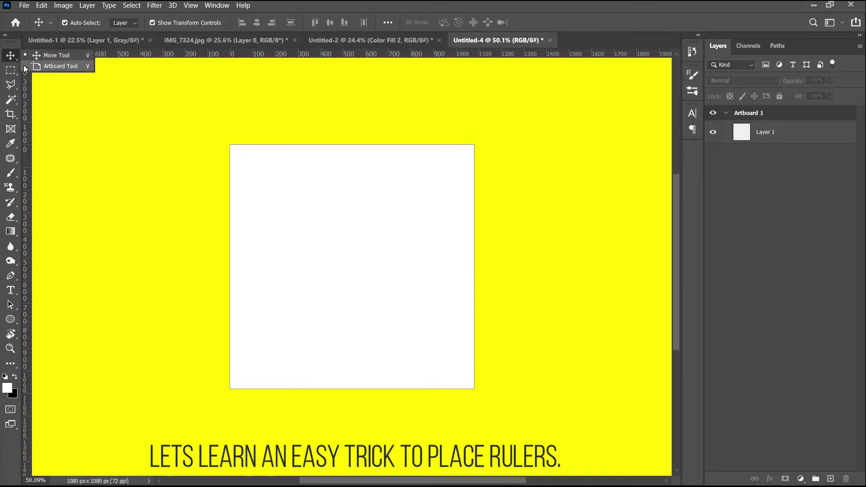
click(56, 66)
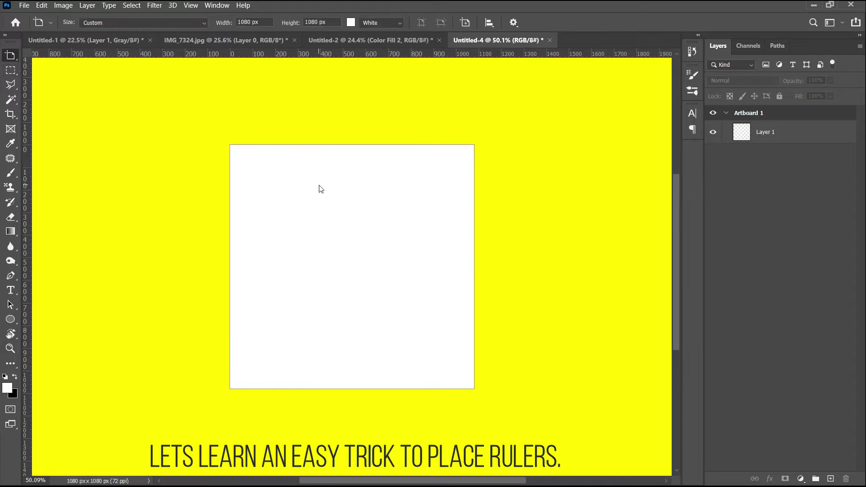
key(v)
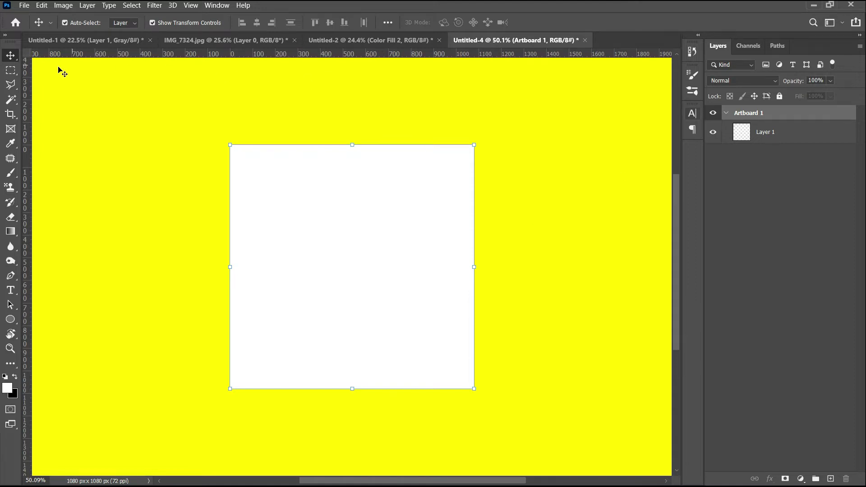
right_click(11, 55)
click(31, 68)
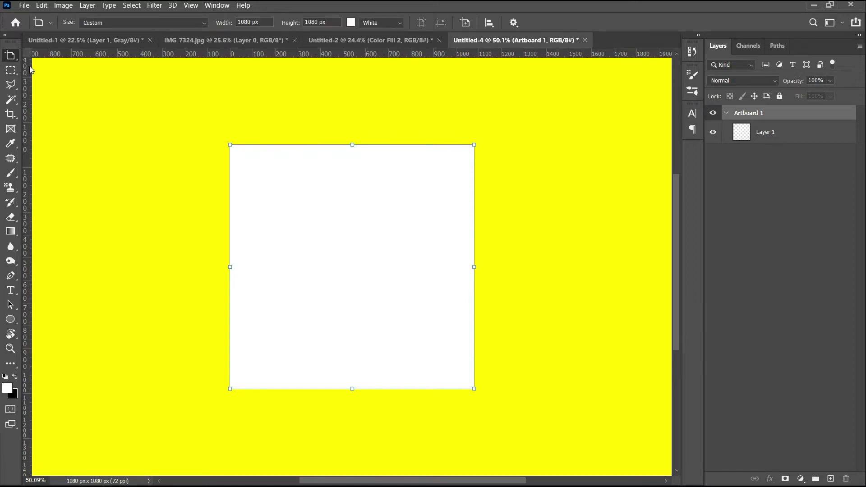
Step: Add Artboard 2 to the right, set its height to 1920 px, and zoom out
click(500, 268)
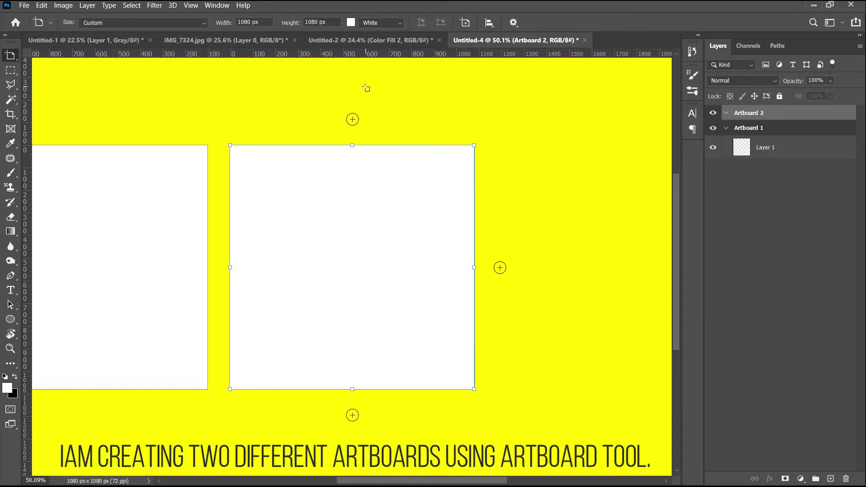
click(310, 21)
text(1920)
key(Return)
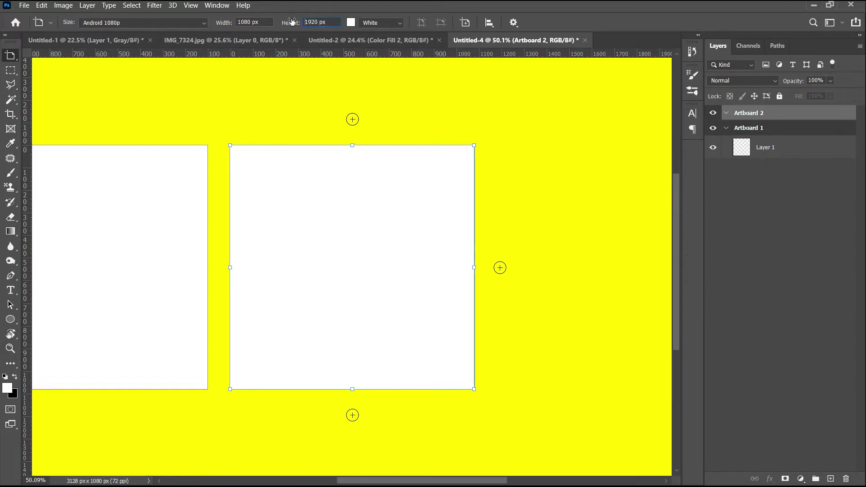
scroll(506, 240, down, 3)
drag(526, 244, 491, 217)
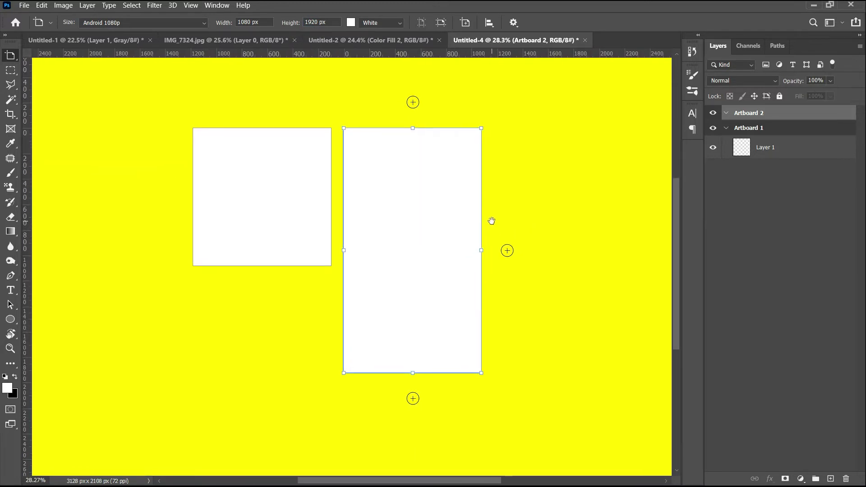
Step: Collapse Artboard 1's layer group and rename it POST
click(725, 130)
double_click(738, 128)
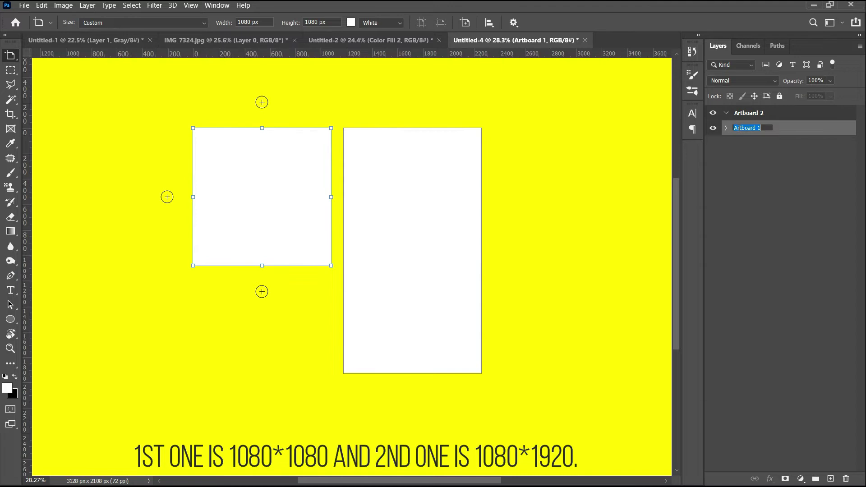
text(p)
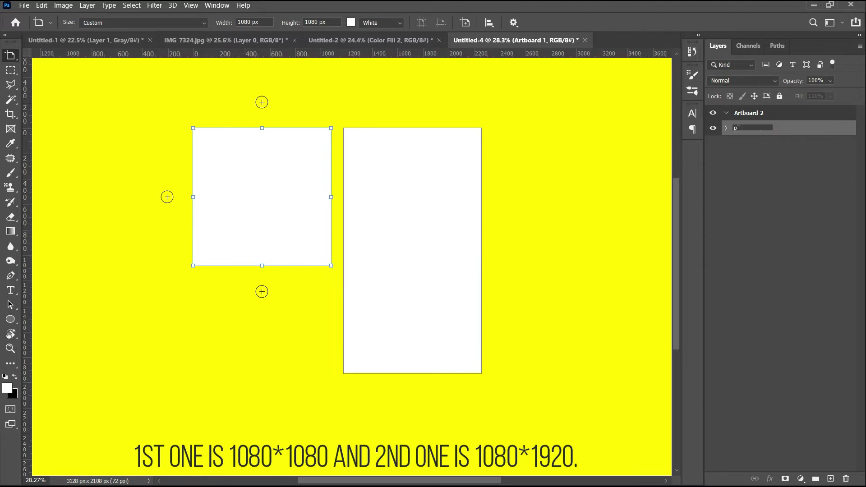
key(BackSpace)
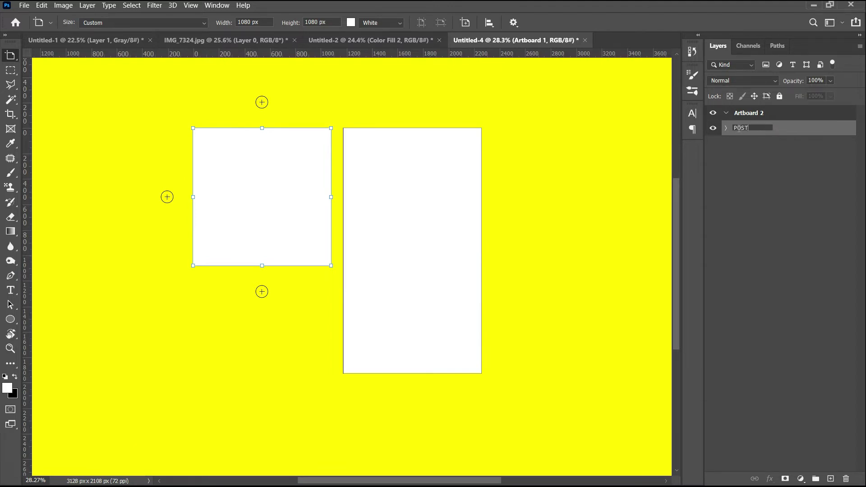
key(Return)
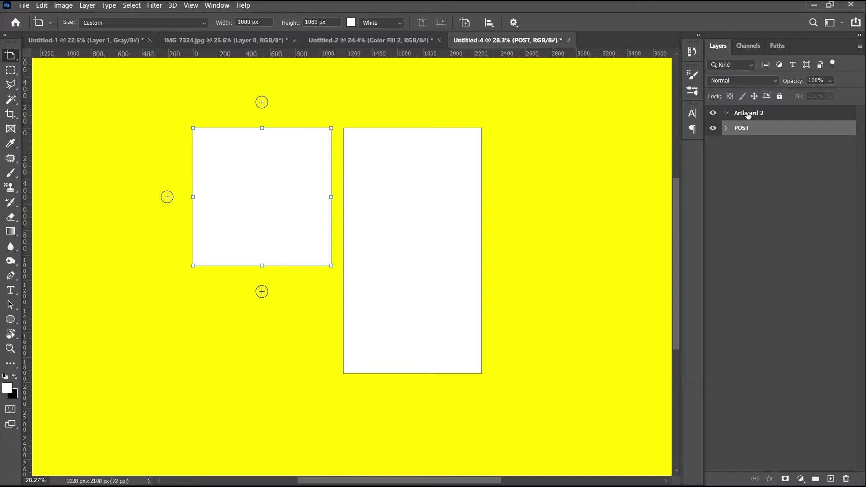
Step: Rename Artboard 2 to STORY
double_click(749, 113)
text(STORY)
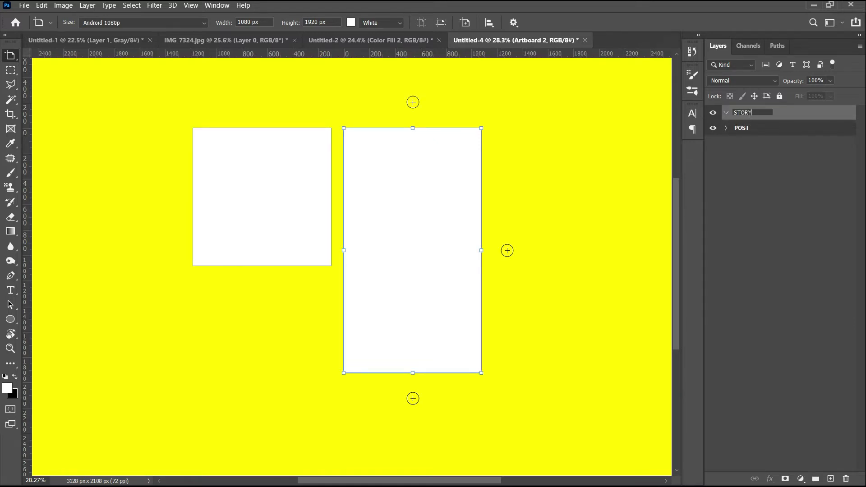
key(Return)
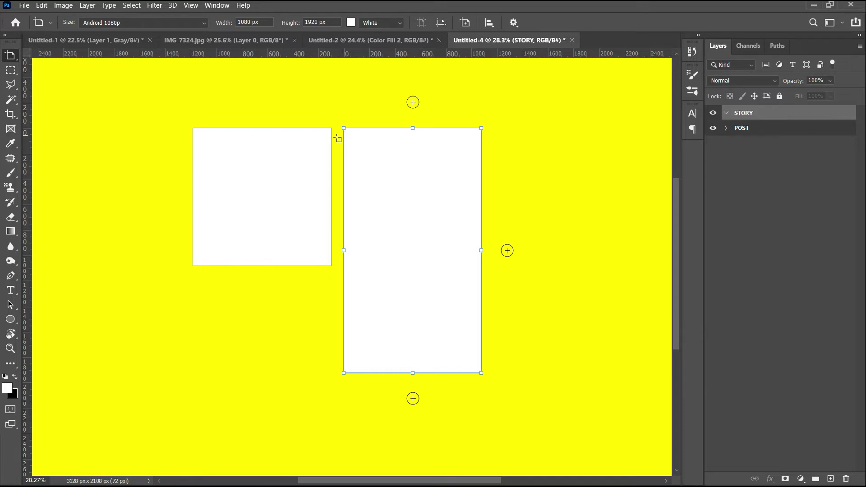
scroll(336, 139, up, 2)
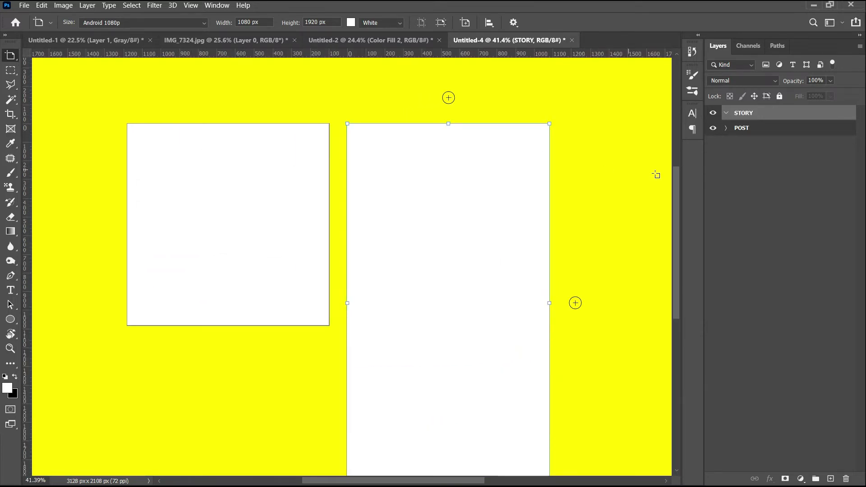
Step: Select the POST artboard with the Move tool and start a New Guide Layout
right_click(17, 59)
click(56, 55)
click(232, 210)
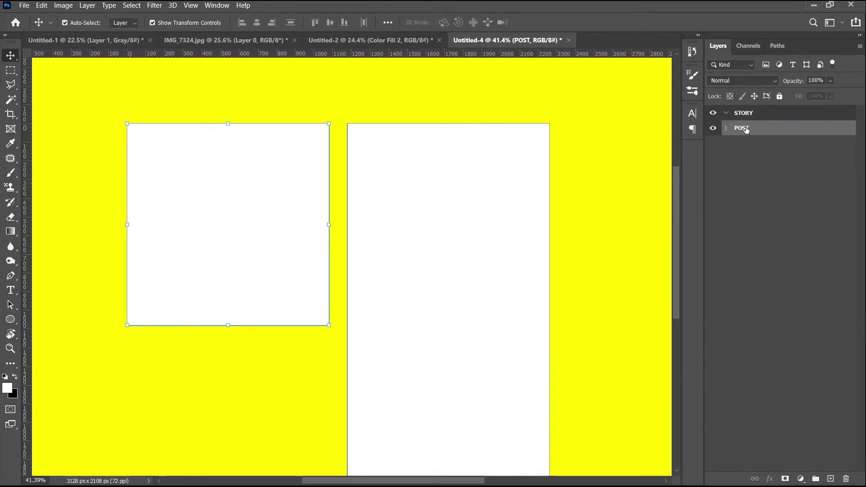
click(194, 7)
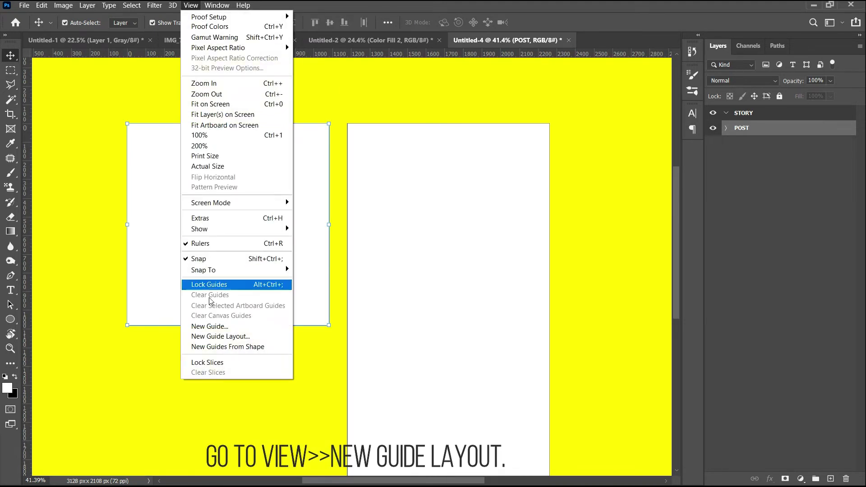
click(219, 337)
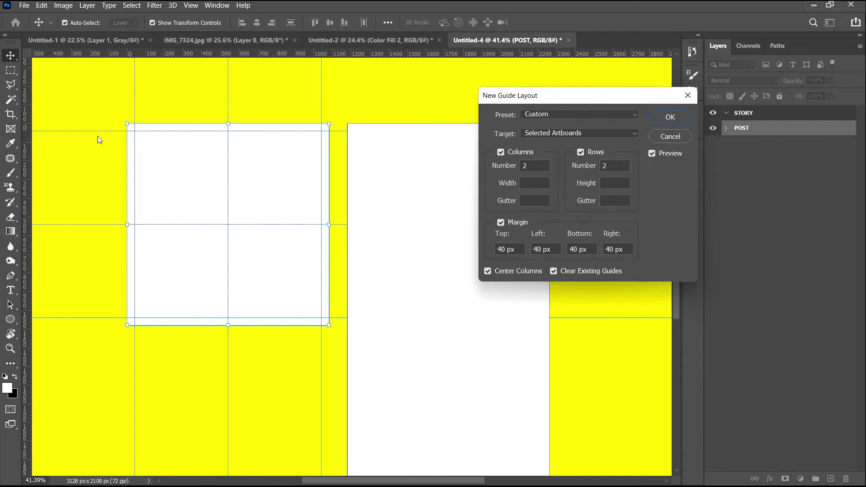
Step: Preview different column counts by stepping the Columns number up and down
double_click(533, 165)
key(Up)
key(Up)
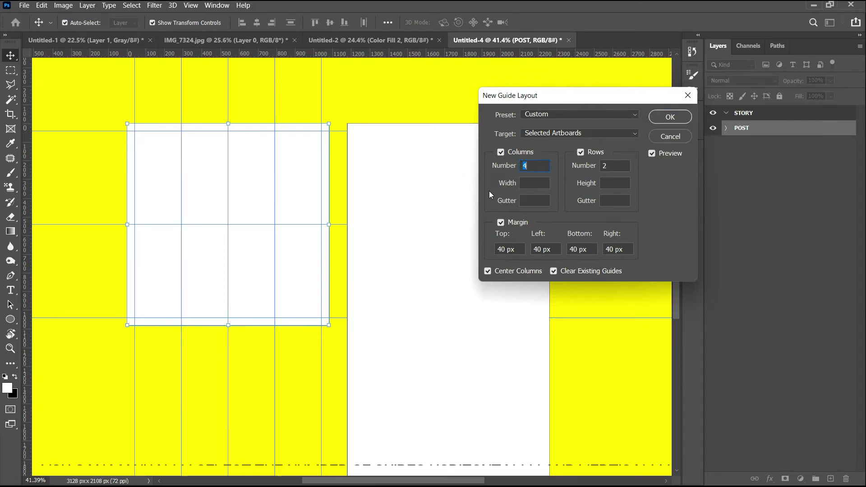
key(Up)
key(Down)
key(Down)
key(Down)
key(Up)
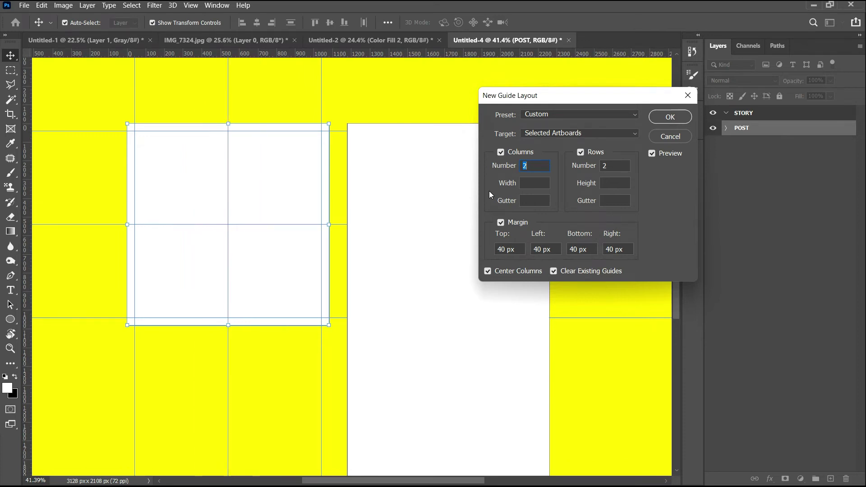
Step: Try different row counts, then return both rows and columns to 2
click(593, 167)
key(Up)
key(Up)
key(Up)
key(Up)
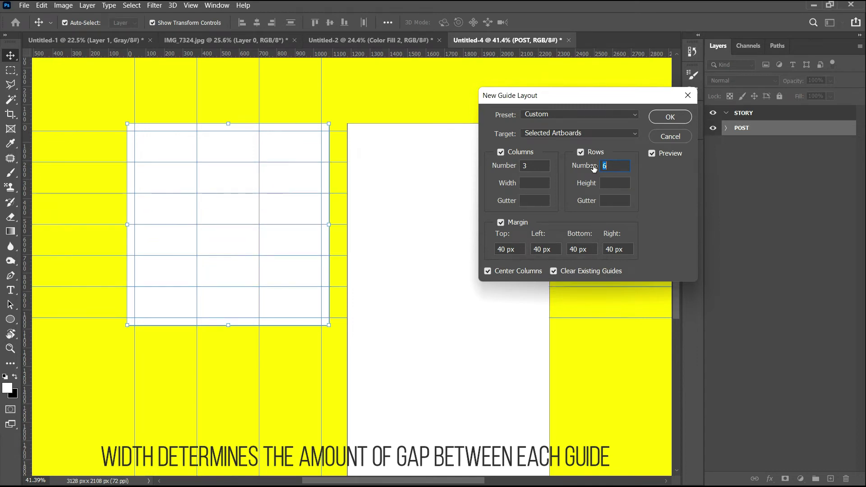
key(Down)
key(Down)
key(Down)
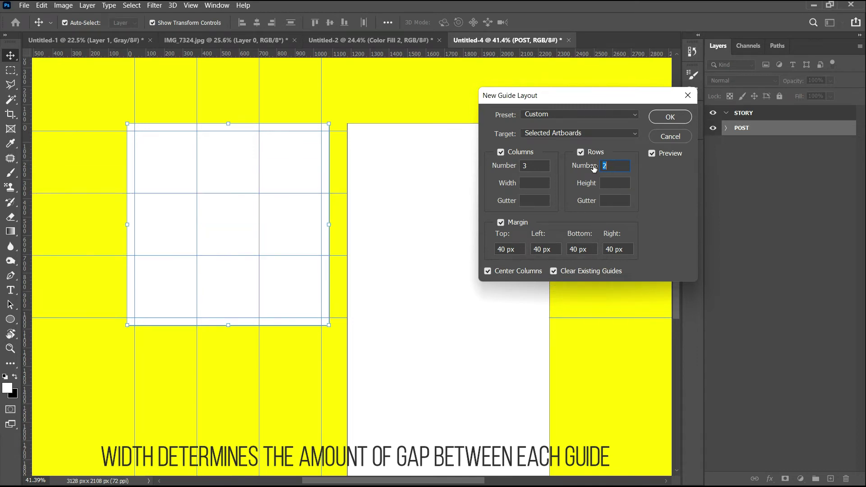
key(Down)
key(Up)
click(506, 175)
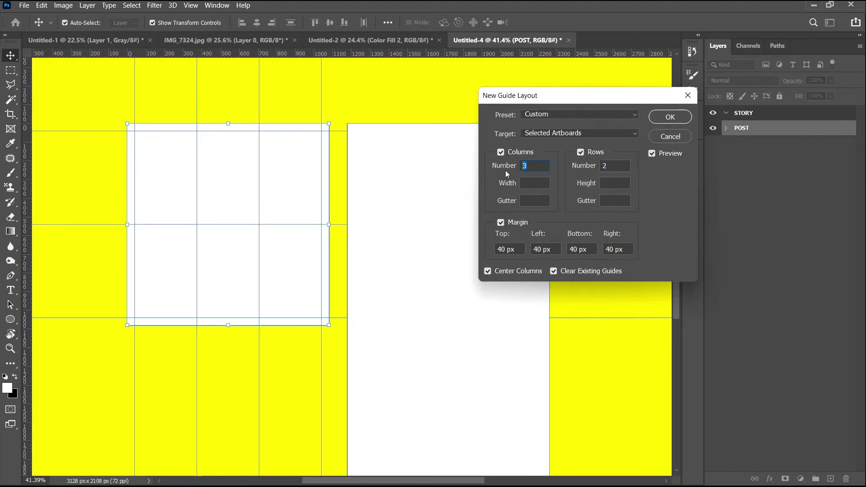
key(Down)
click(543, 185)
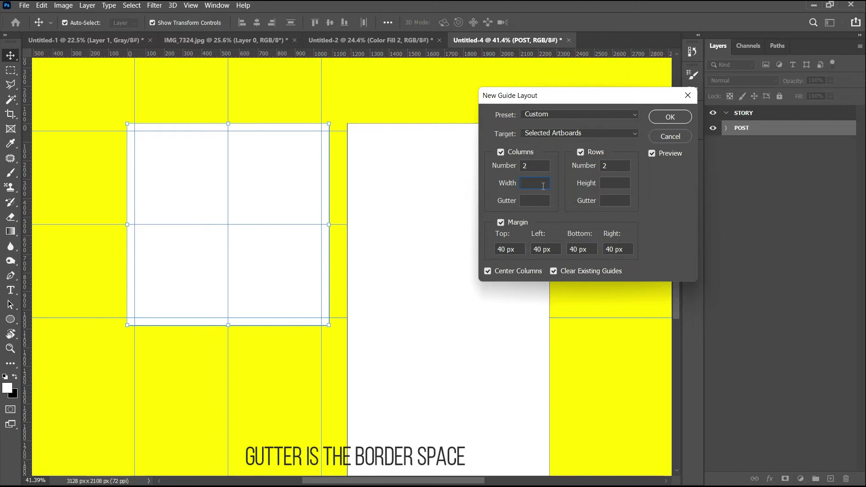
Step: Try a 10 px row height, then set column width and row height to 0
text(10)
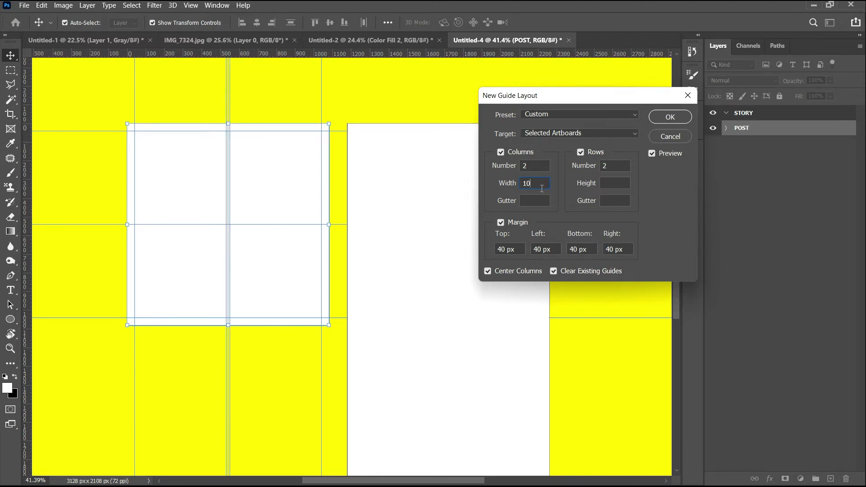
click(607, 183)
text(10)
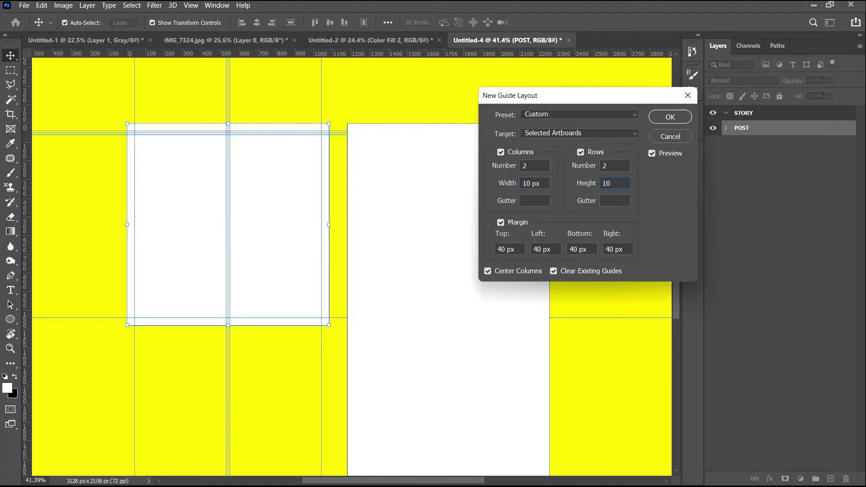
drag(545, 184, 511, 186)
text(0)
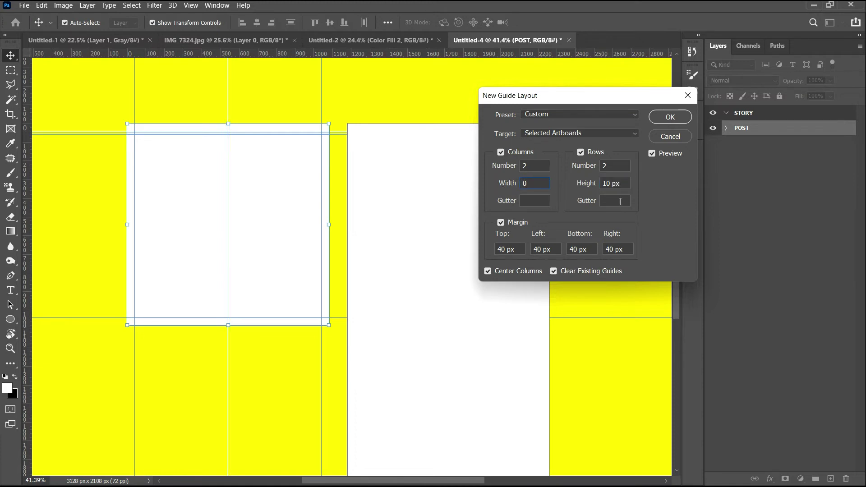
drag(625, 184, 603, 183)
text(0)
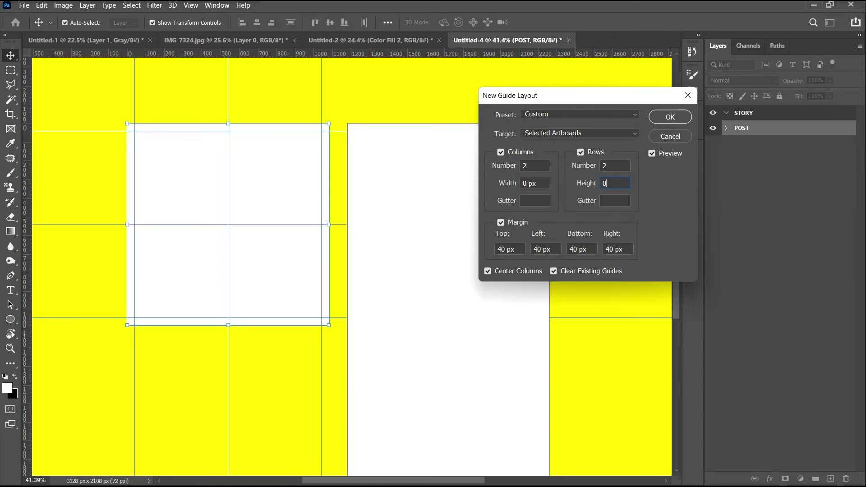
Step: Try a 20 px column gutter, reset both gutters to 0, and toggle margins off and on
click(543, 199)
text(20)
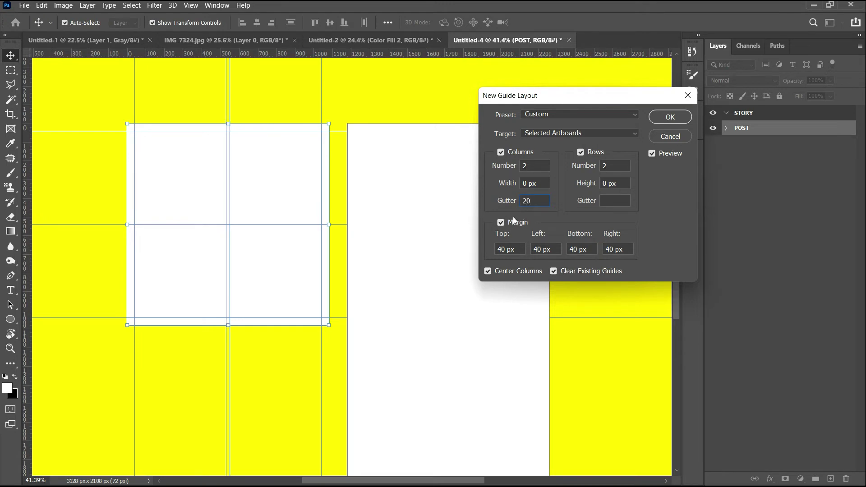
text(20)
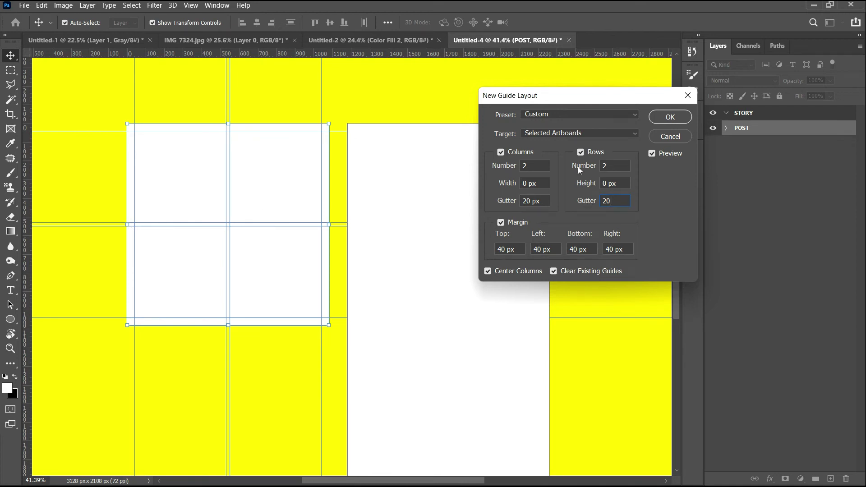
drag(543, 201, 494, 201)
text(0)
drag(617, 201, 601, 202)
text(0)
click(518, 223)
click(517, 222)
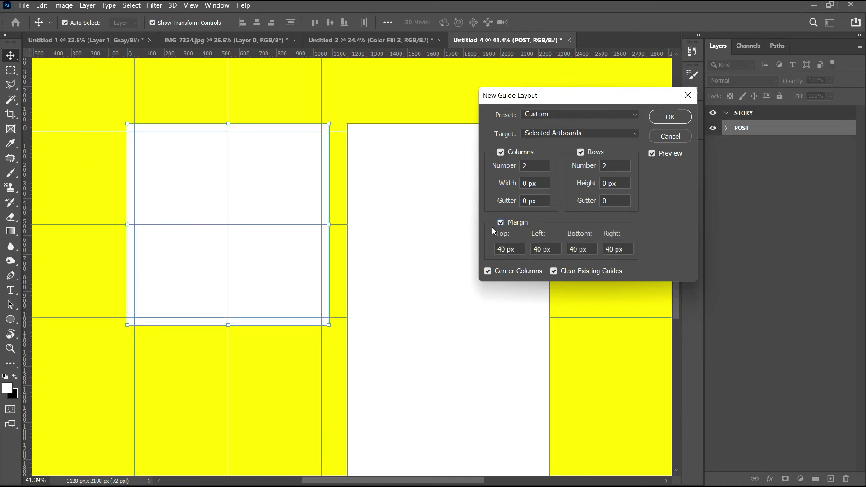
Step: Toggle the margins and set all four margin fields to 20 px
click(508, 222)
double_click(516, 251)
text(20)
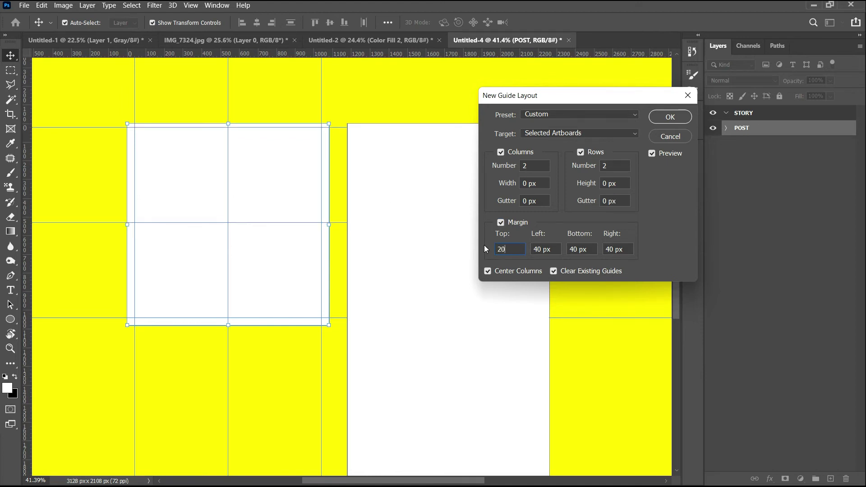
key(Tab)
text(20)
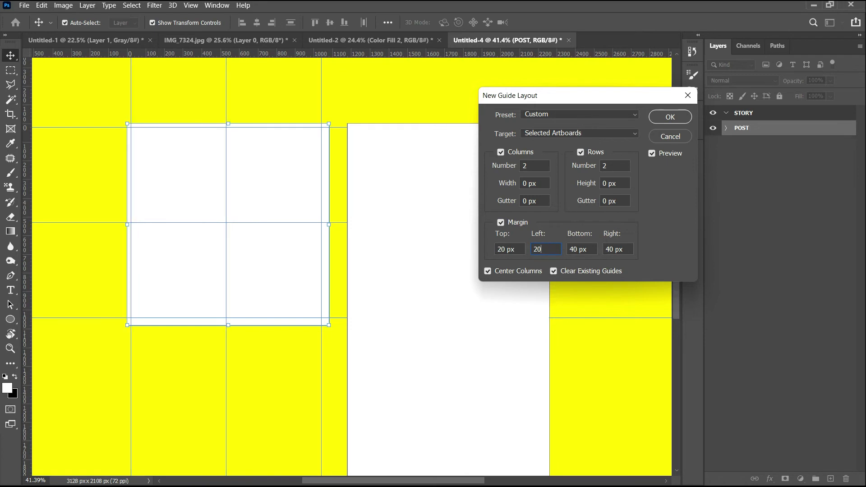
double_click(581, 249)
text(20)
double_click(625, 250)
text(20)
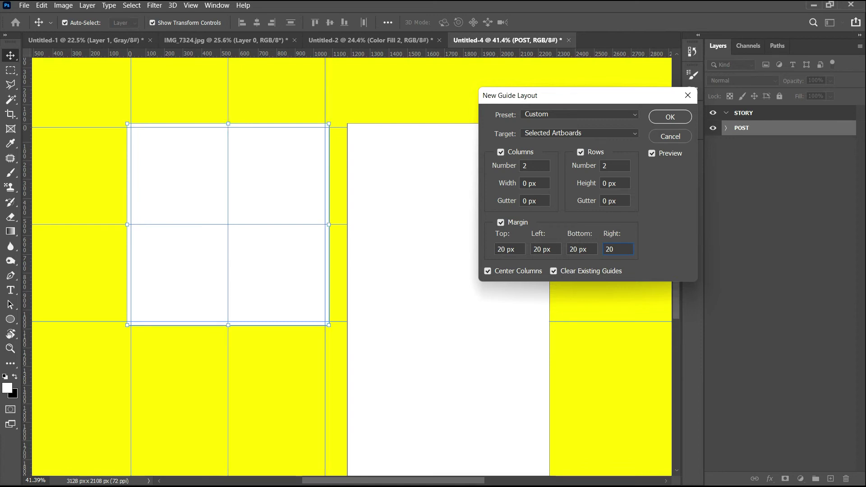
Step: Set all four margins back to 40 px and apply the guide layout
key(Tab)
text(40)
key(Tab)
text(40)
key(Tab)
text(40)
key(Tab)
text(40)
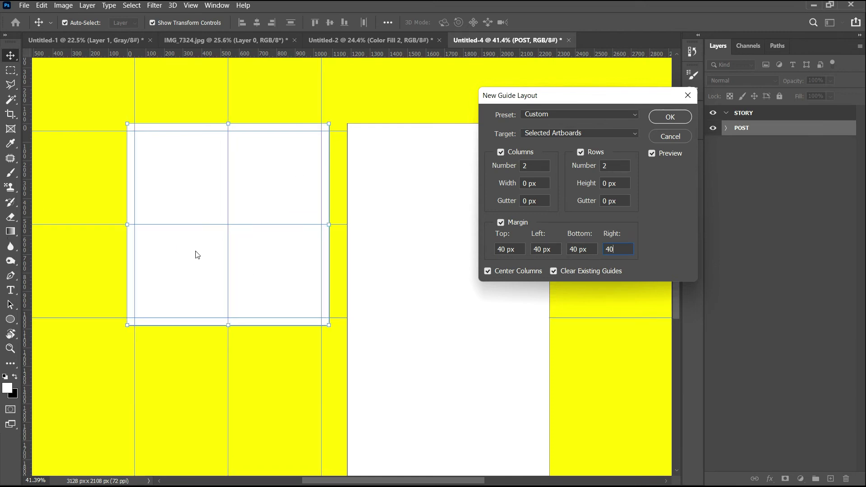
click(670, 118)
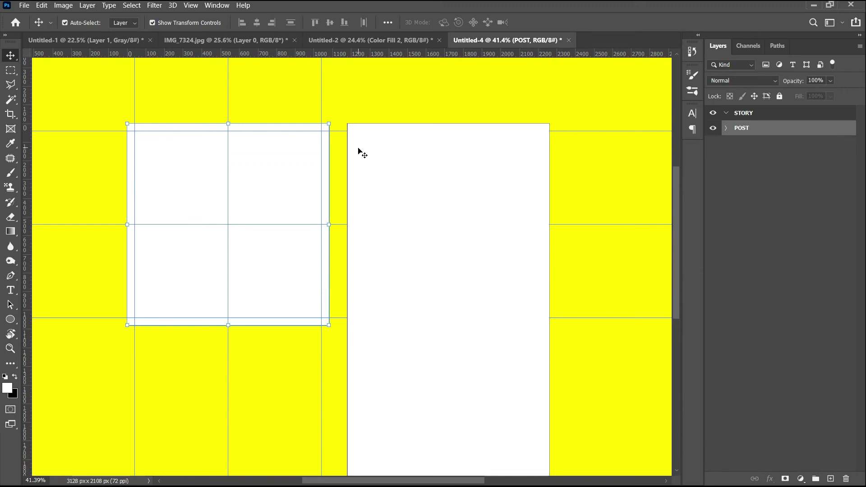
Step: Select STORY, hide and reshow the POST artboard, then reselect STORY
click(738, 114)
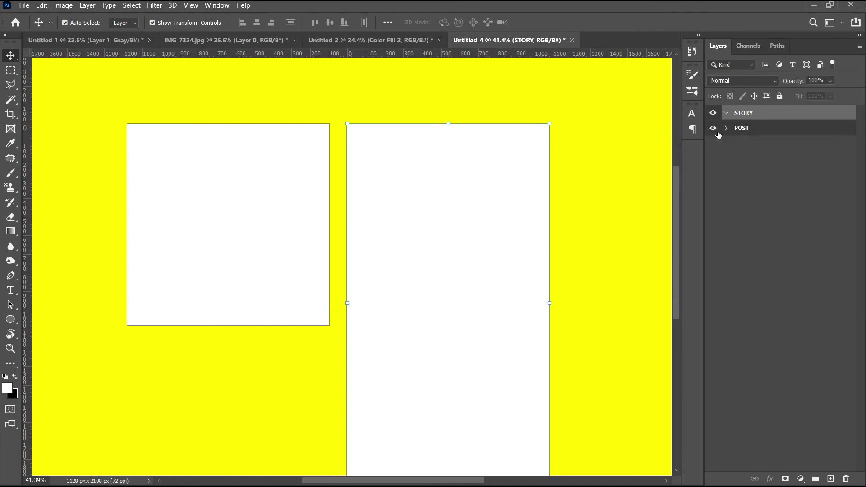
click(713, 129)
click(280, 215)
click(415, 187)
Step: Apply a New Guide Layout to STORY with 60 px top, left, bottom and right margins
click(191, 6)
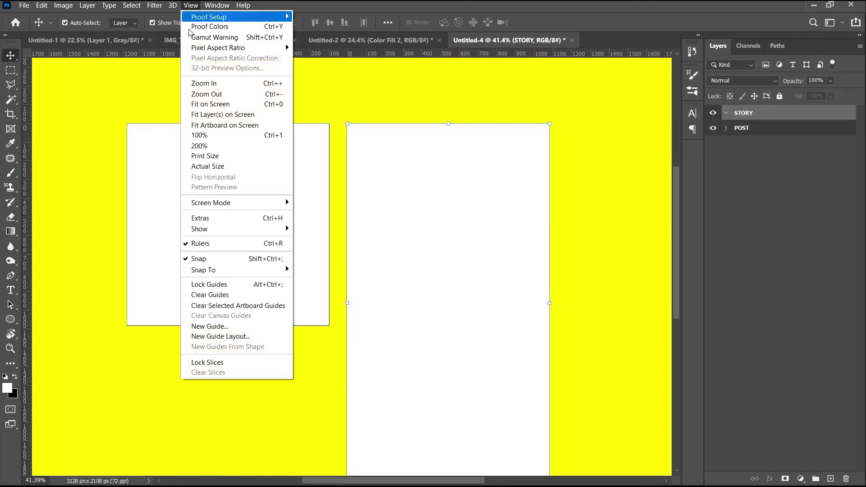
click(194, 339)
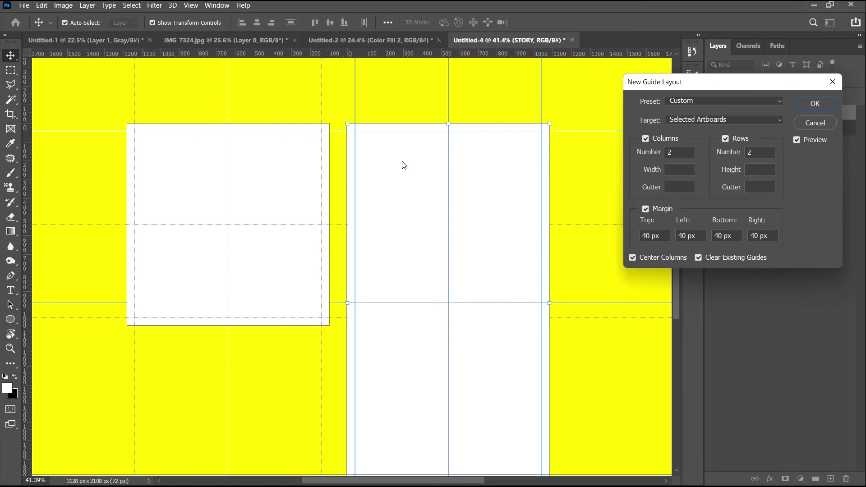
double_click(662, 236)
text(60)
key(Tab)
text(60)
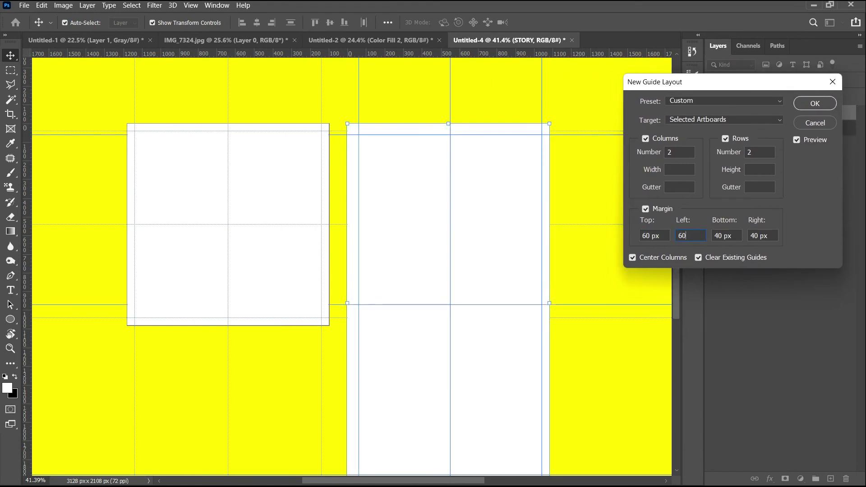
key(Tab)
text(60)
key(Tab)
text(60)
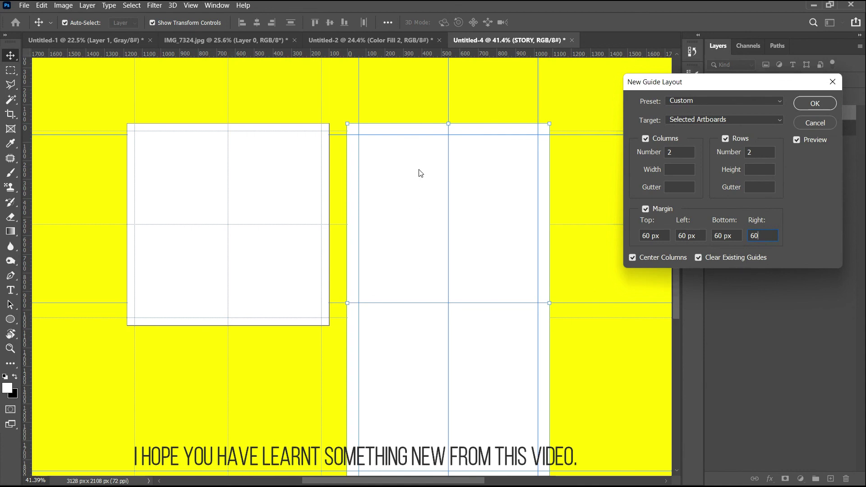
click(806, 104)
scroll(257, 188, down, 3)
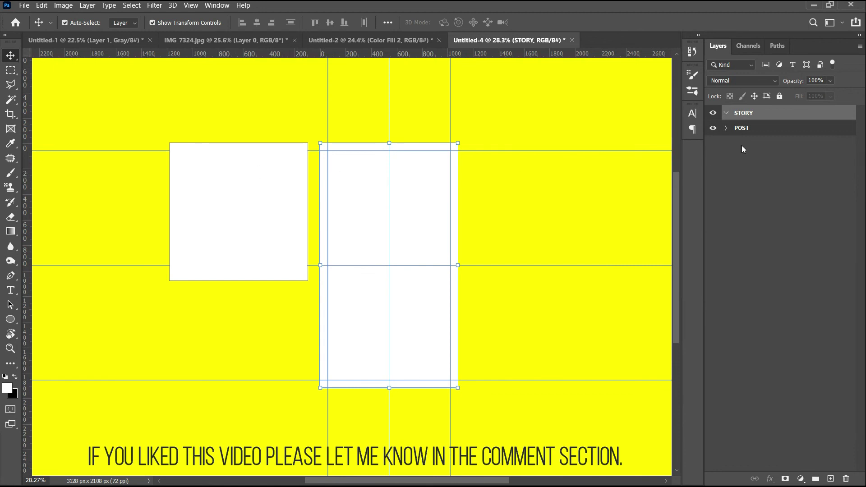
shift+click(741, 129)
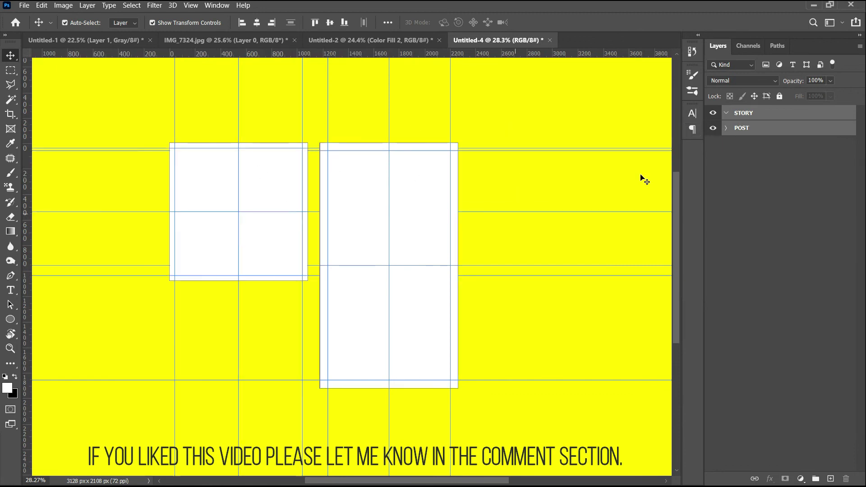
click(742, 129)
click(743, 112)
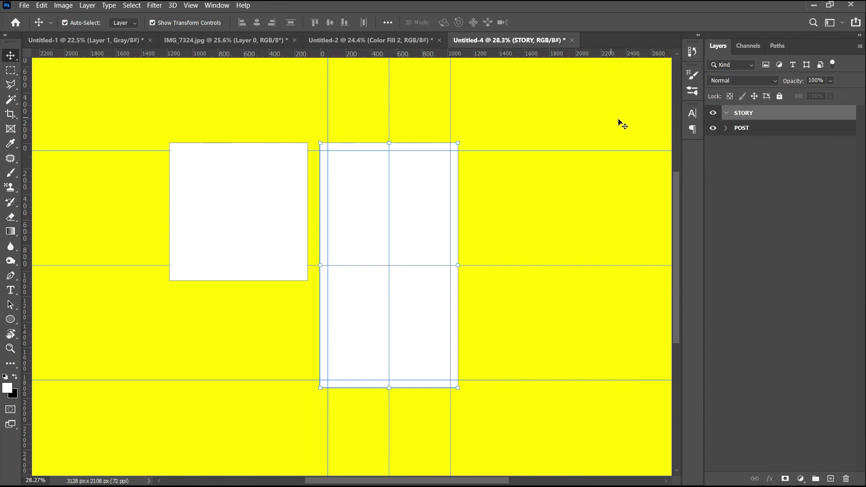